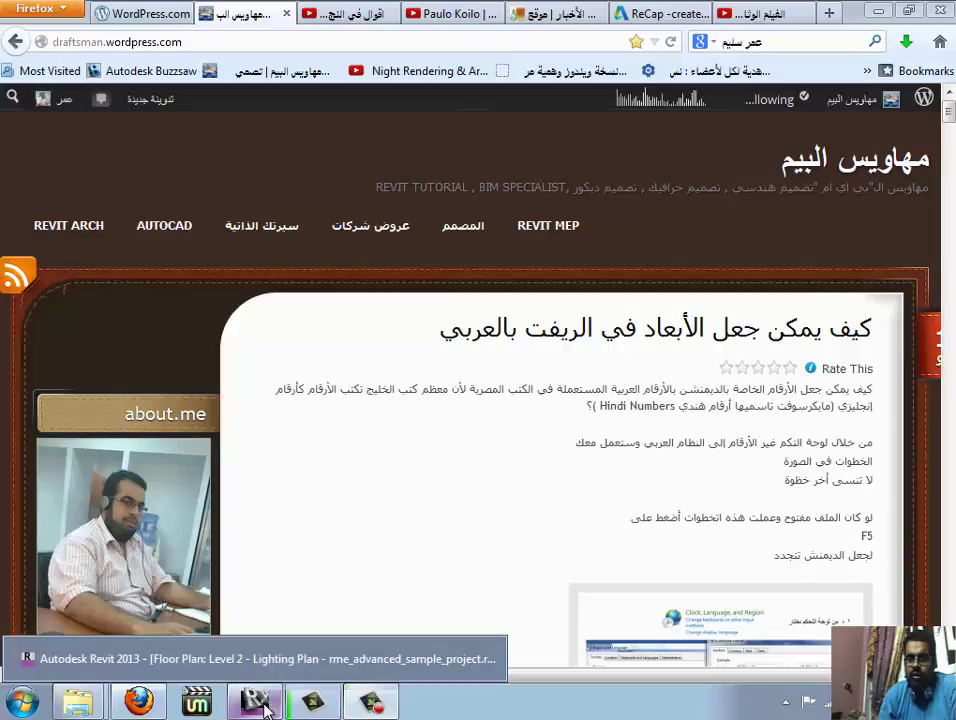
Switch from Firefox to Revit, showing the Level 2 Lighting Plan of rme_advanced_sample_project.
left_click(257, 703)
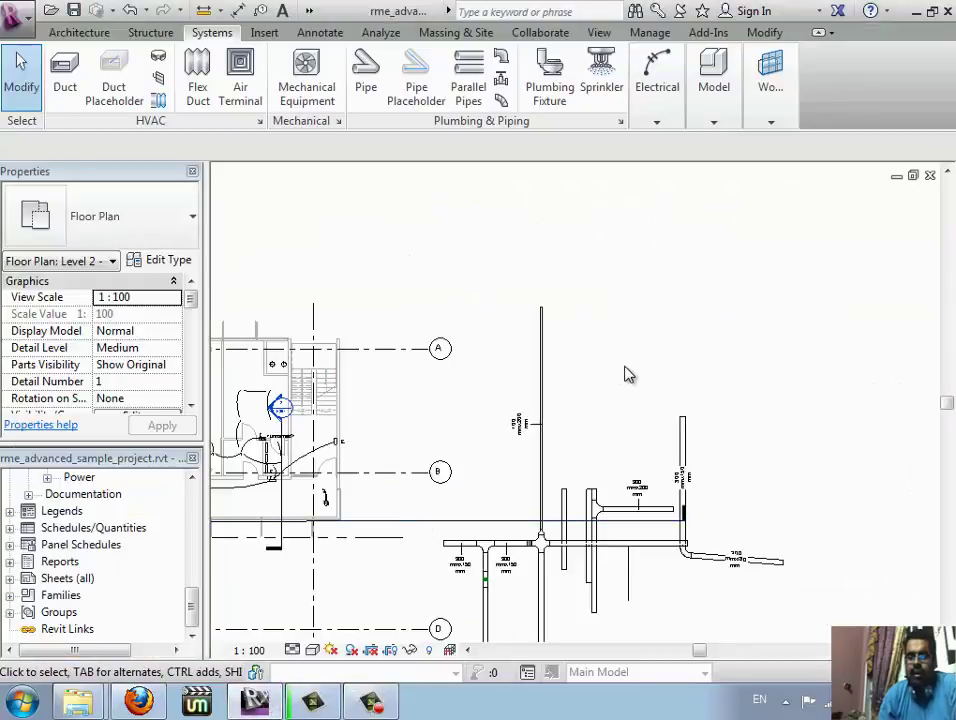
Draw a 16300 mm horizontal rigid conduit above the Level 2 lighting layout.
left_click(664, 122)
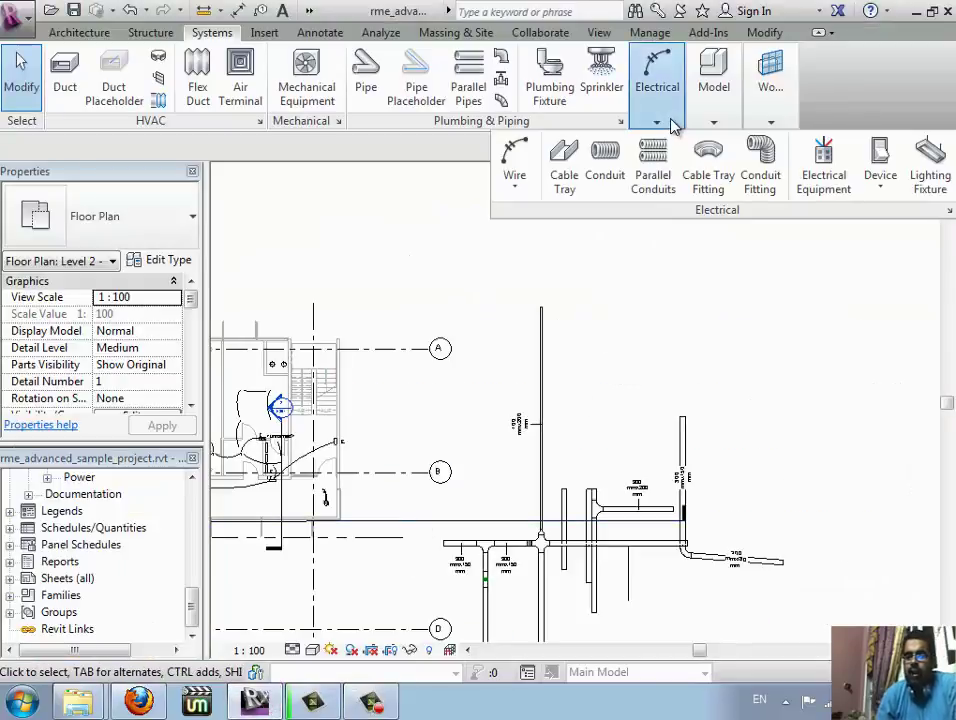
left_click(605, 186)
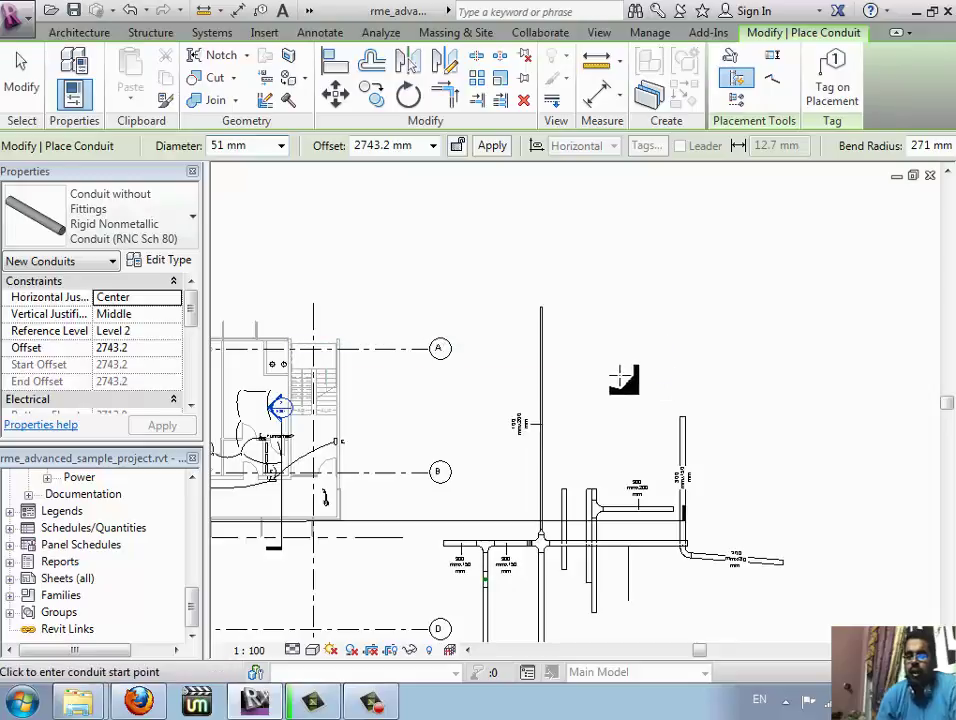
left_click(581, 327)
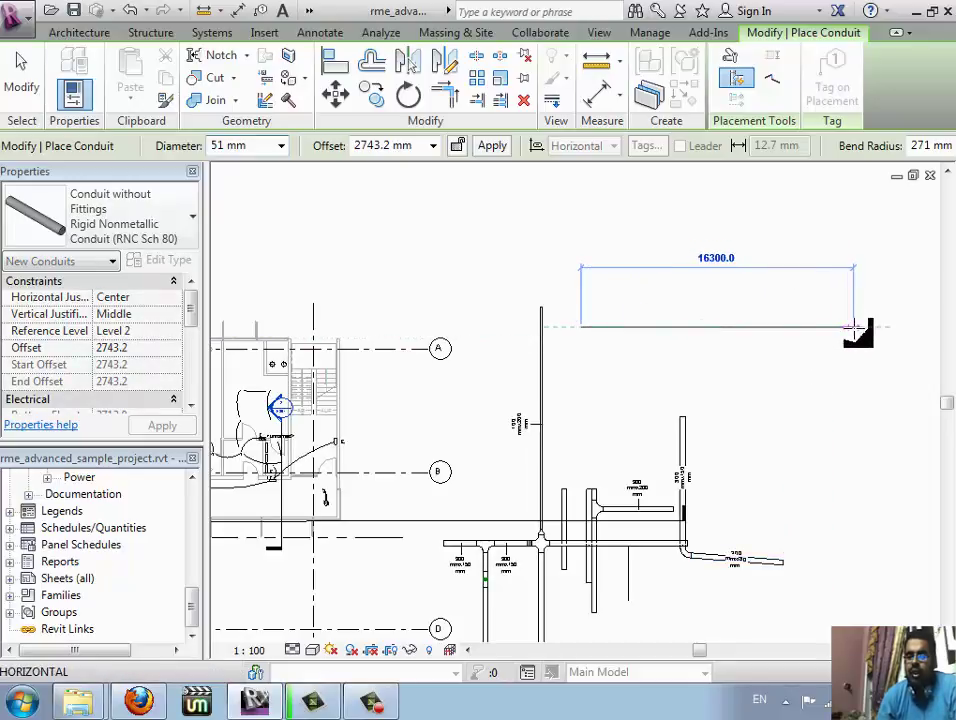
left_click(853, 326)
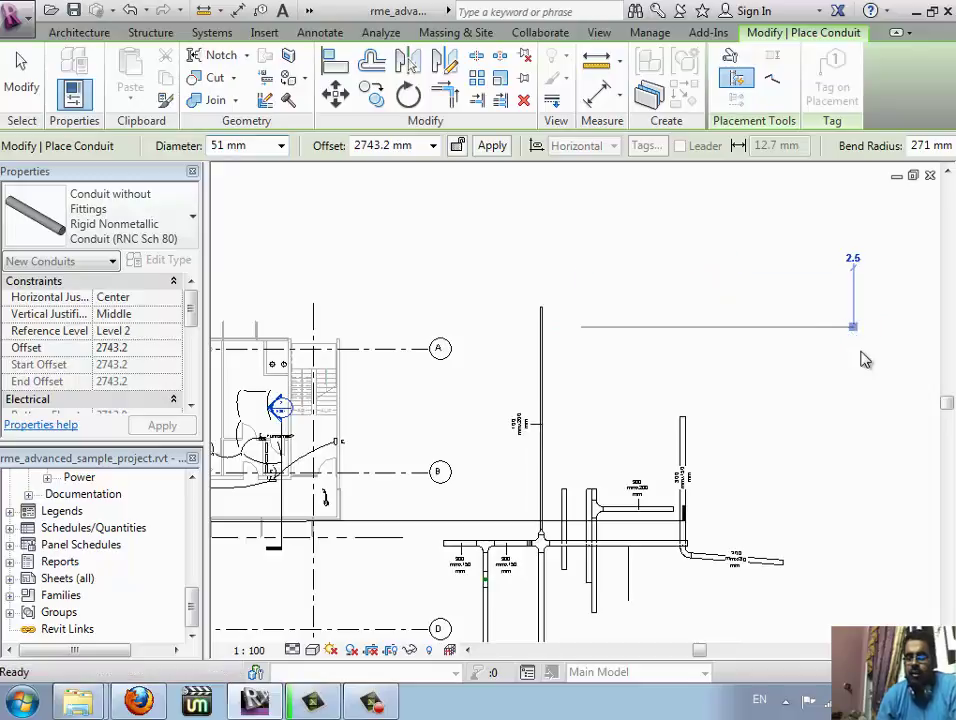
key("Escape")
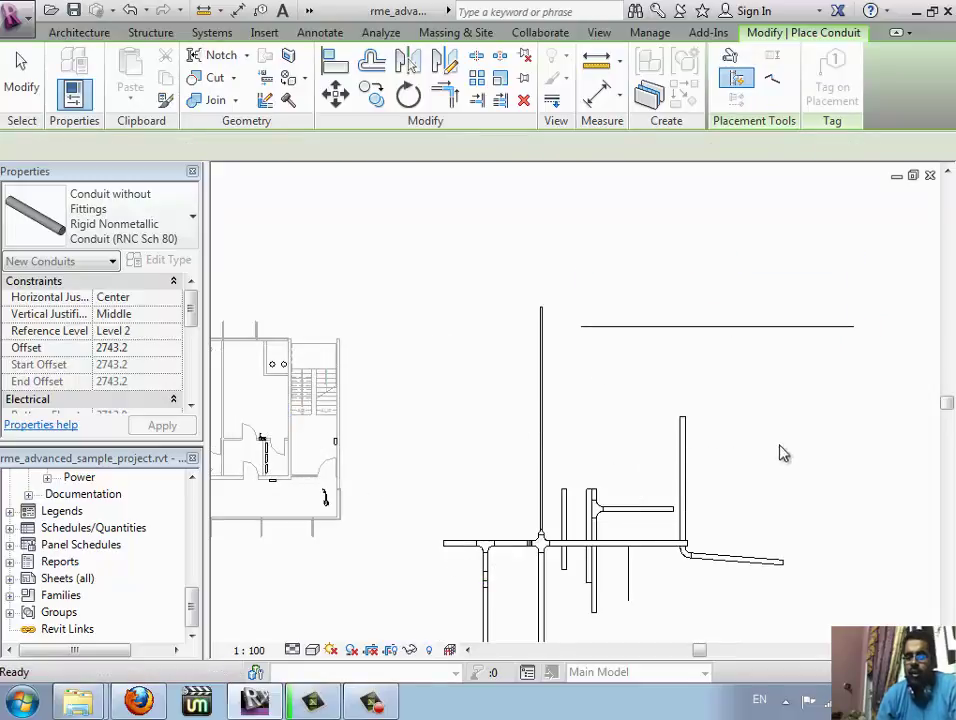
key("Escape")
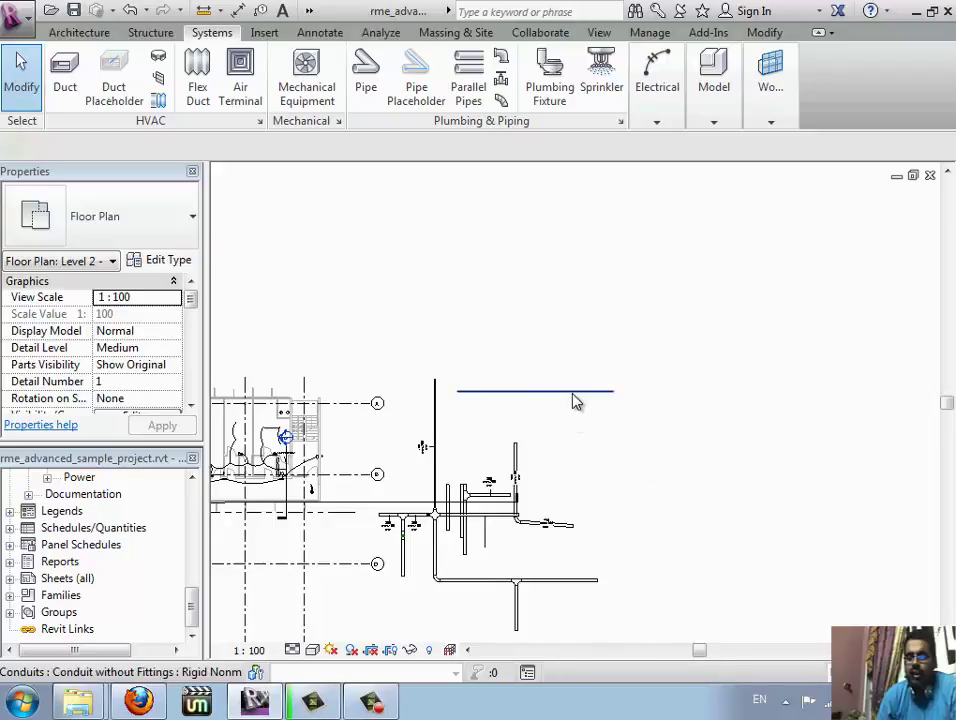
Use Create Similar to draw a conduit going right 16000, down 16000, then right 15000.
left_click(574, 401)
right_click(574, 401)
left_click(638, 412)
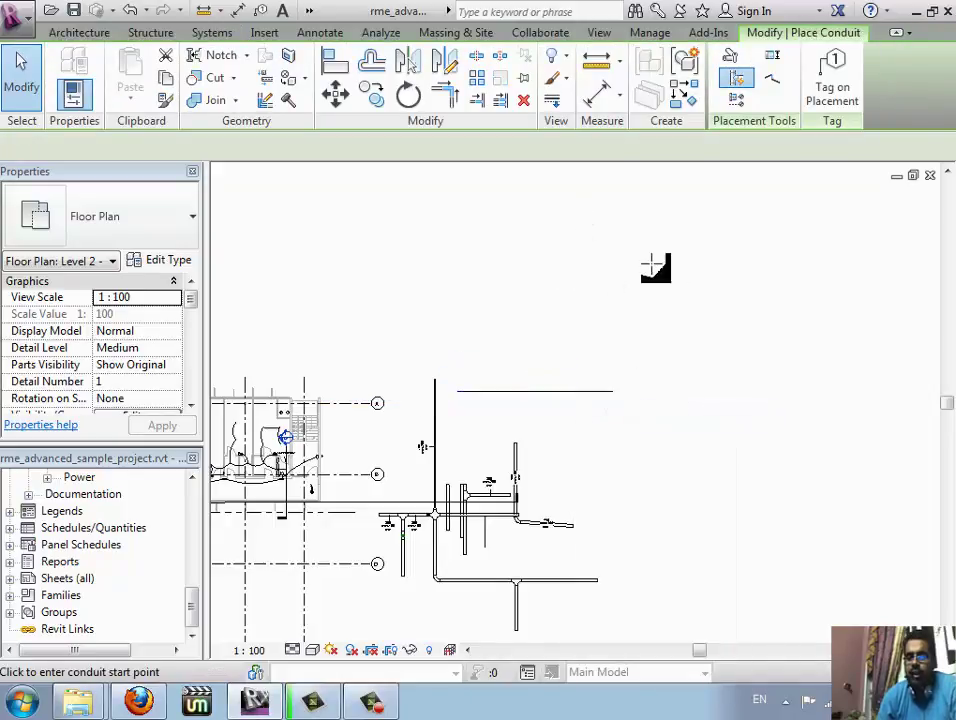
left_click(710, 264)
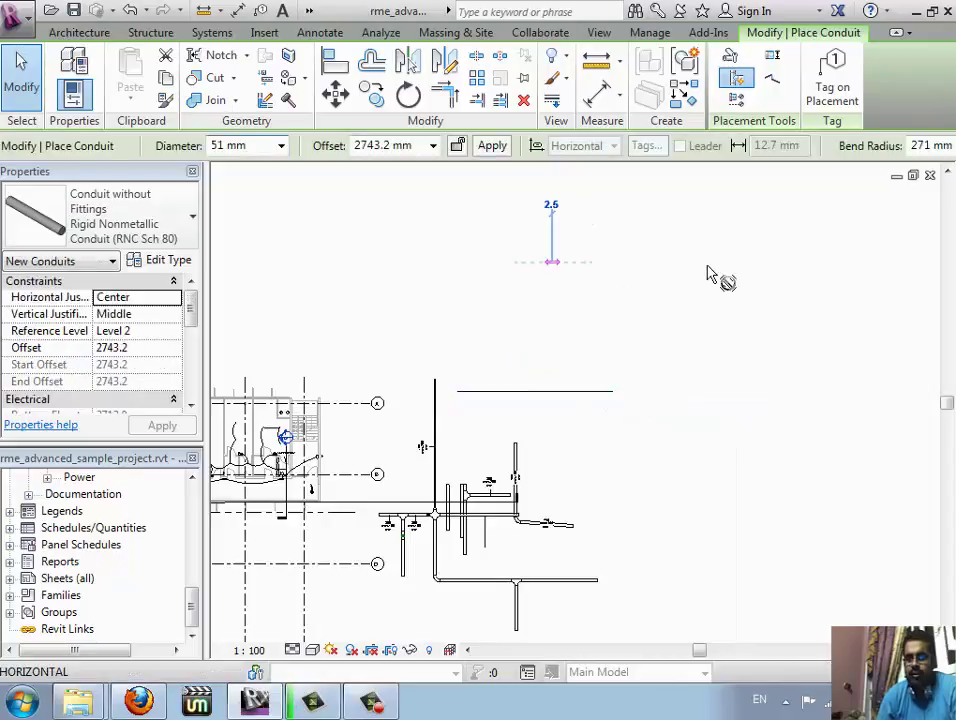
left_click(707, 340)
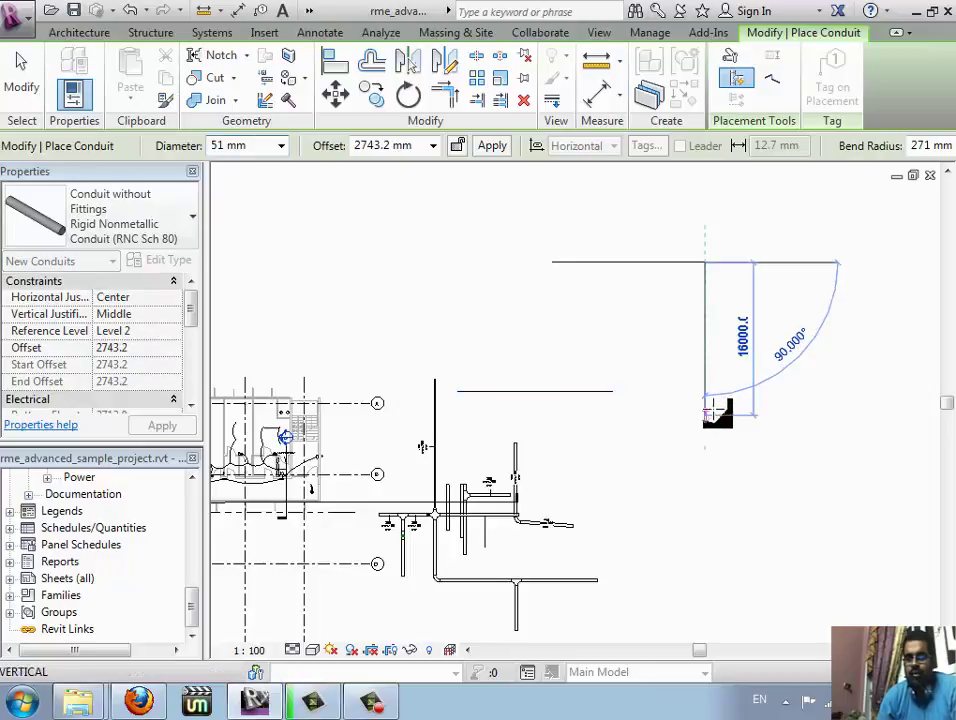
left_click(832, 415)
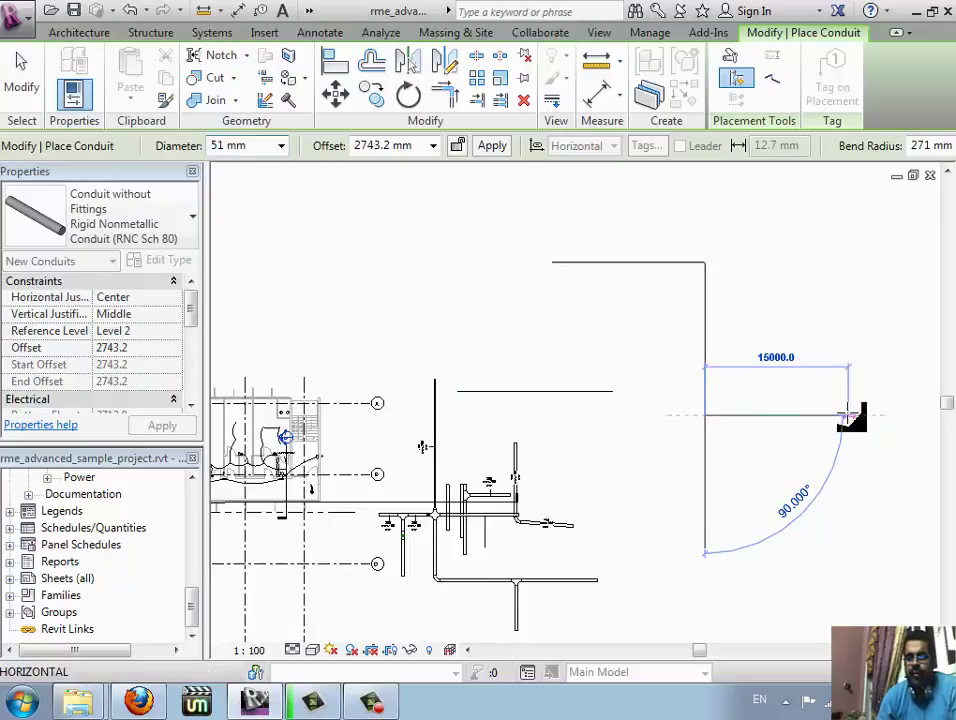
left_click(849, 415)
key("Escape")
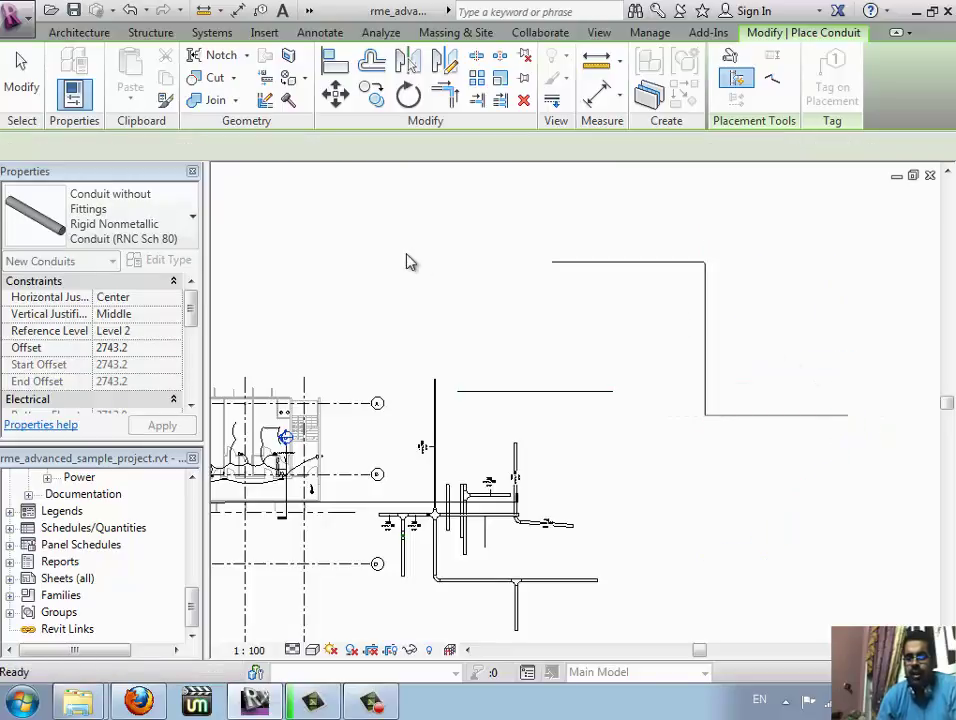
key("Escape")
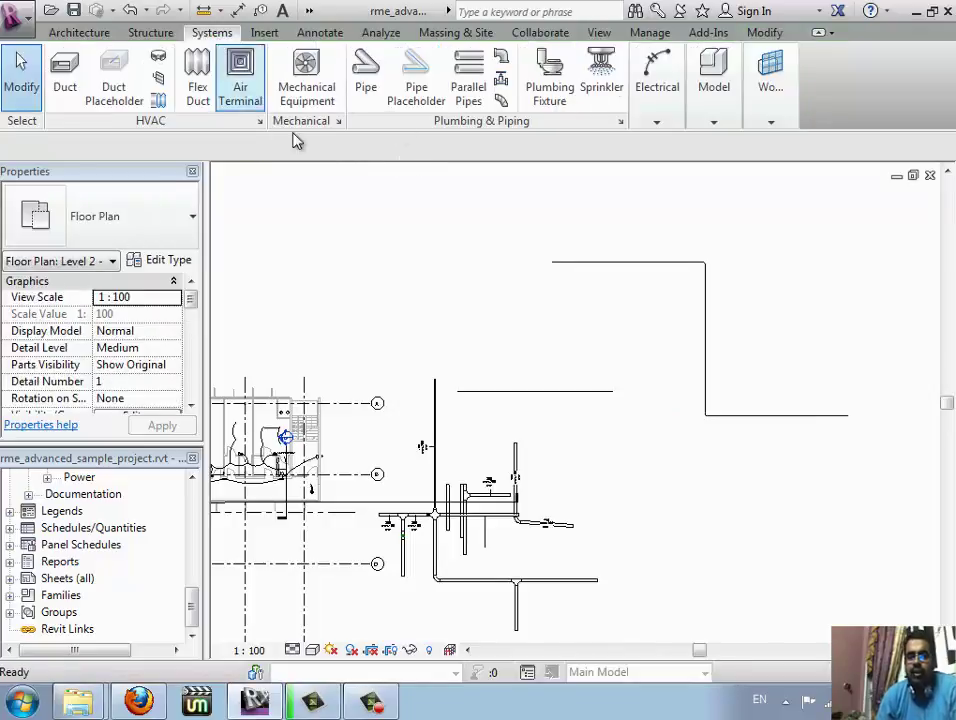
Set the Parallel Conduits horizontal count and apply it to the bent run, making three conduits.
left_click(657, 120)
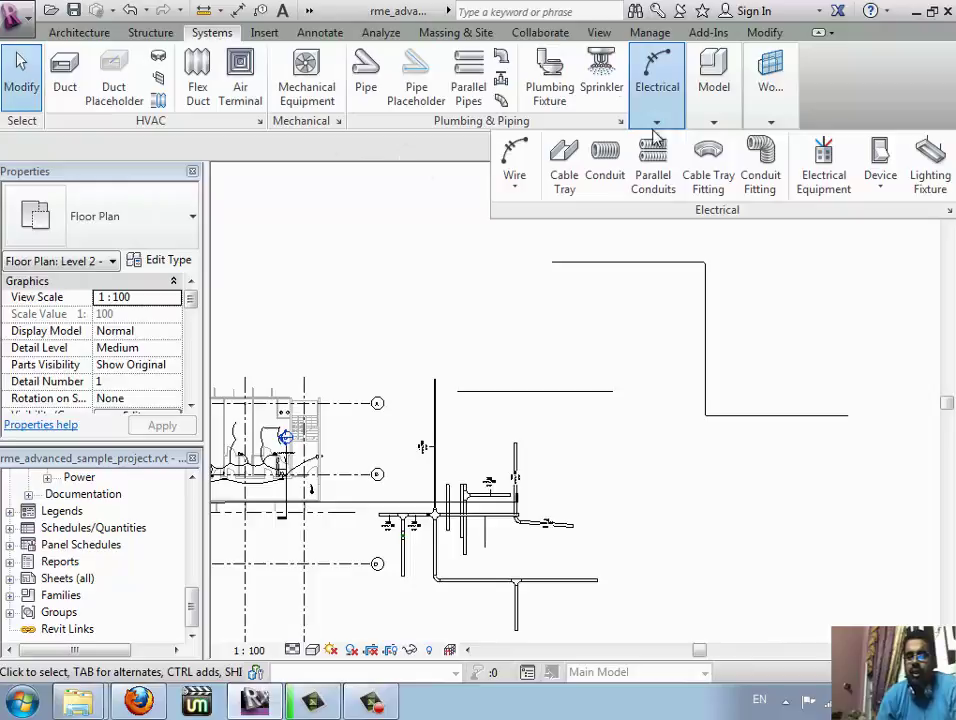
left_click(659, 196)
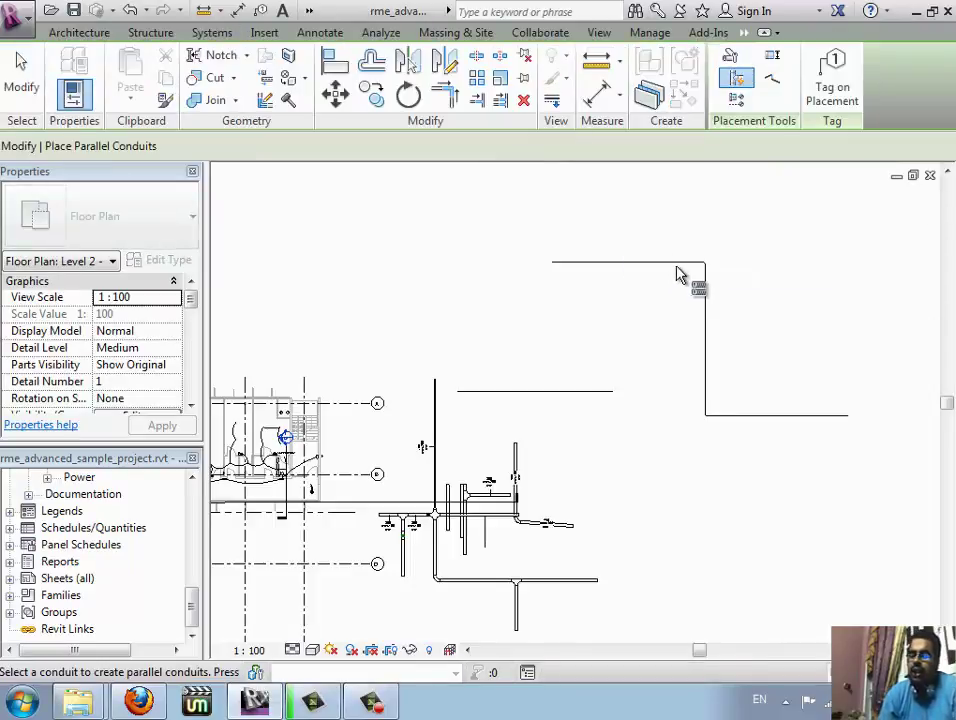
left_click(767, 35)
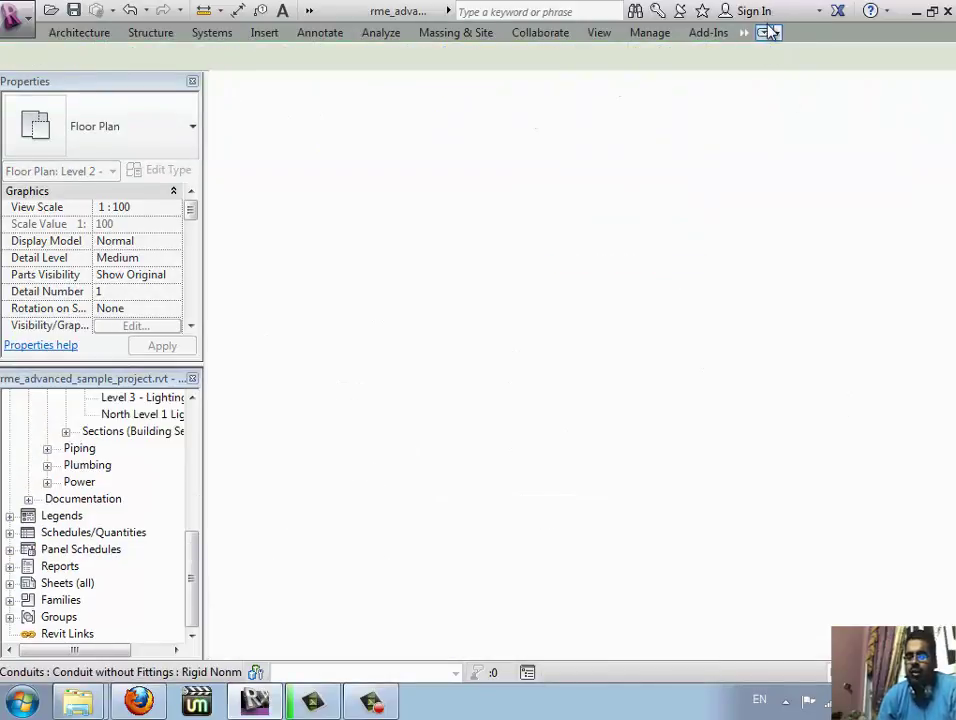
left_click(767, 35)
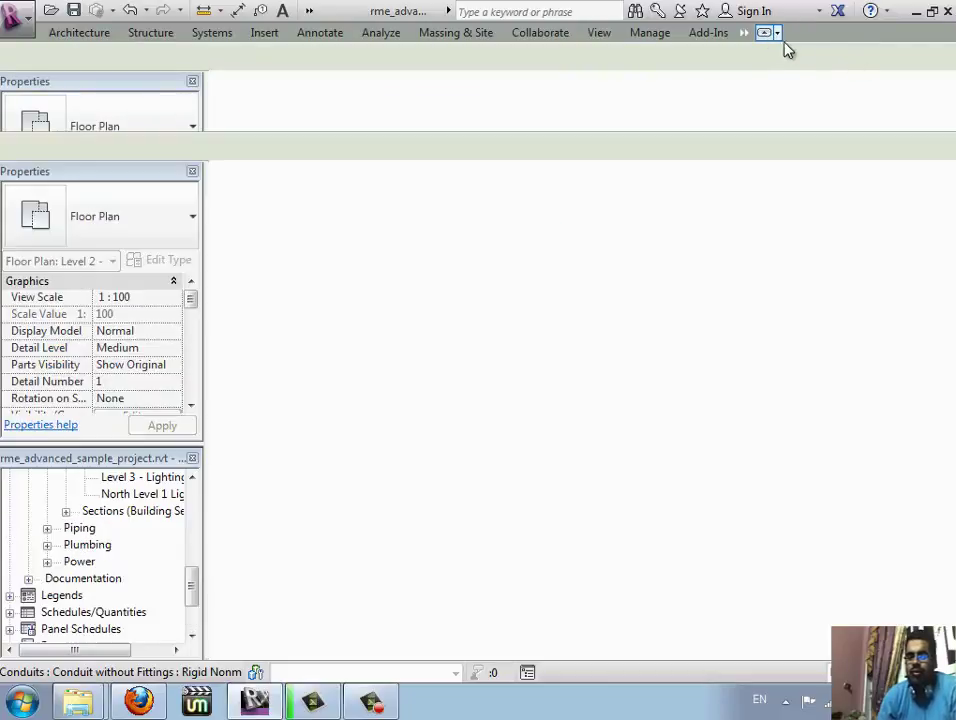
left_click(699, 107)
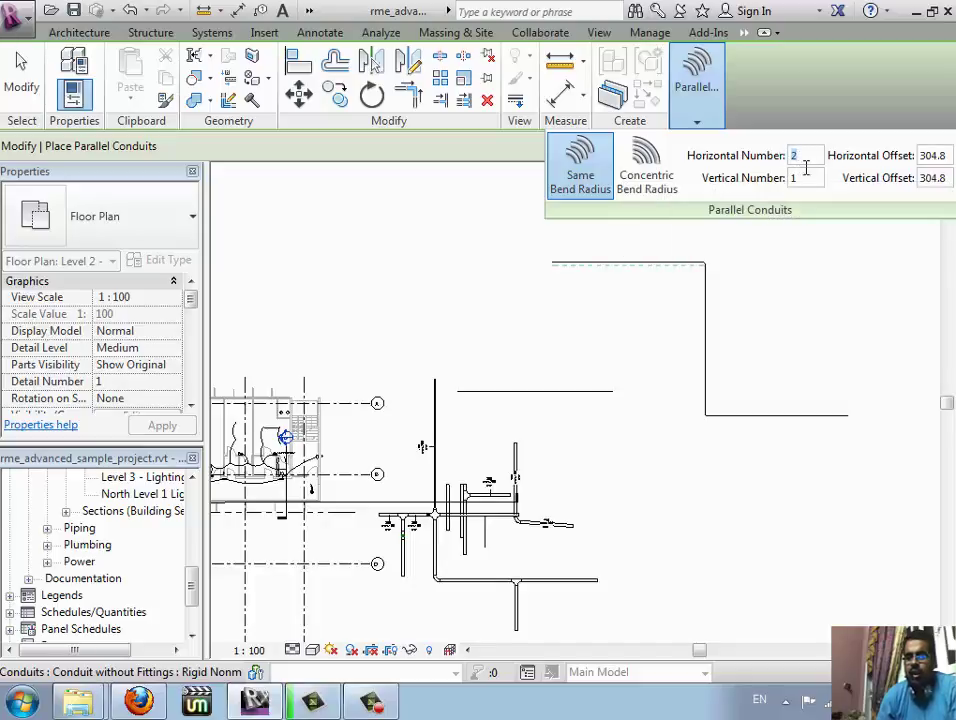
left_click(797, 179)
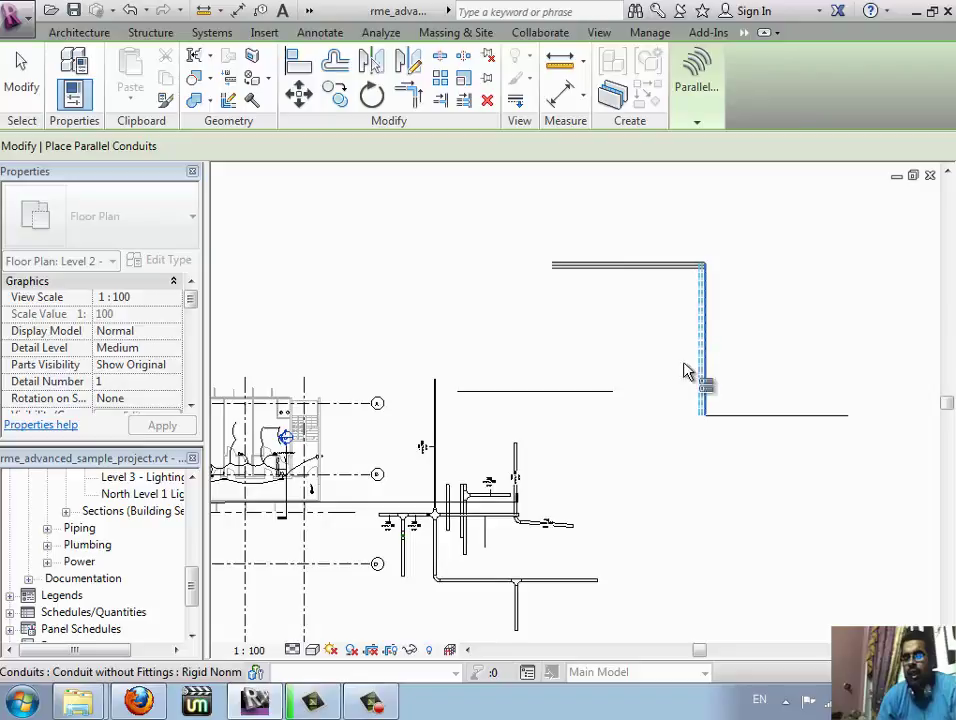
left_click(713, 297)
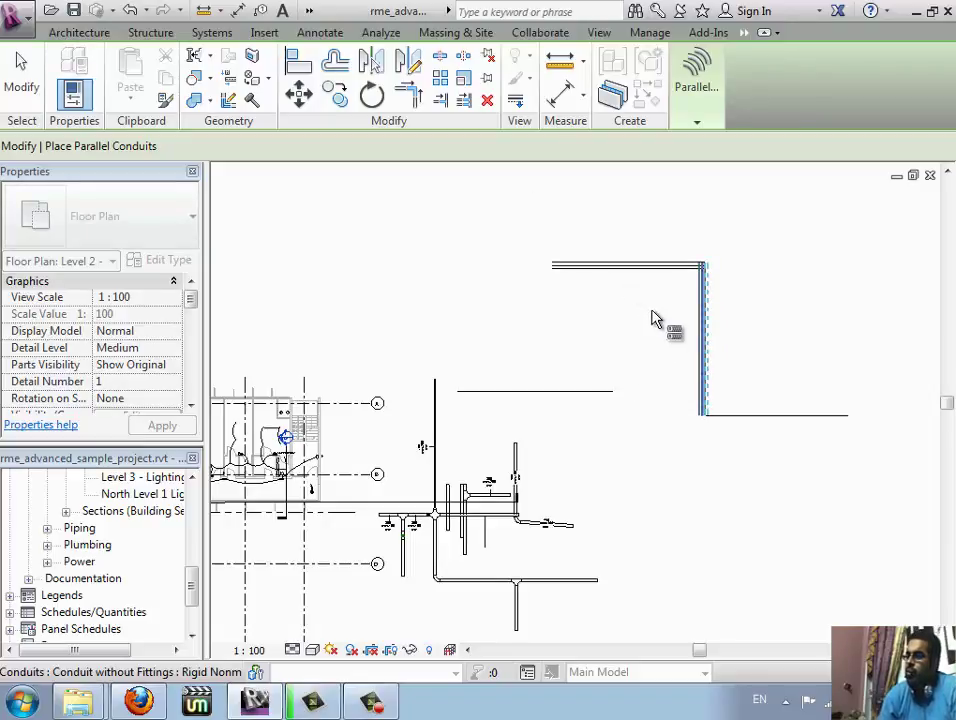
scroll(657, 320, "up", 3)
key("Escape")
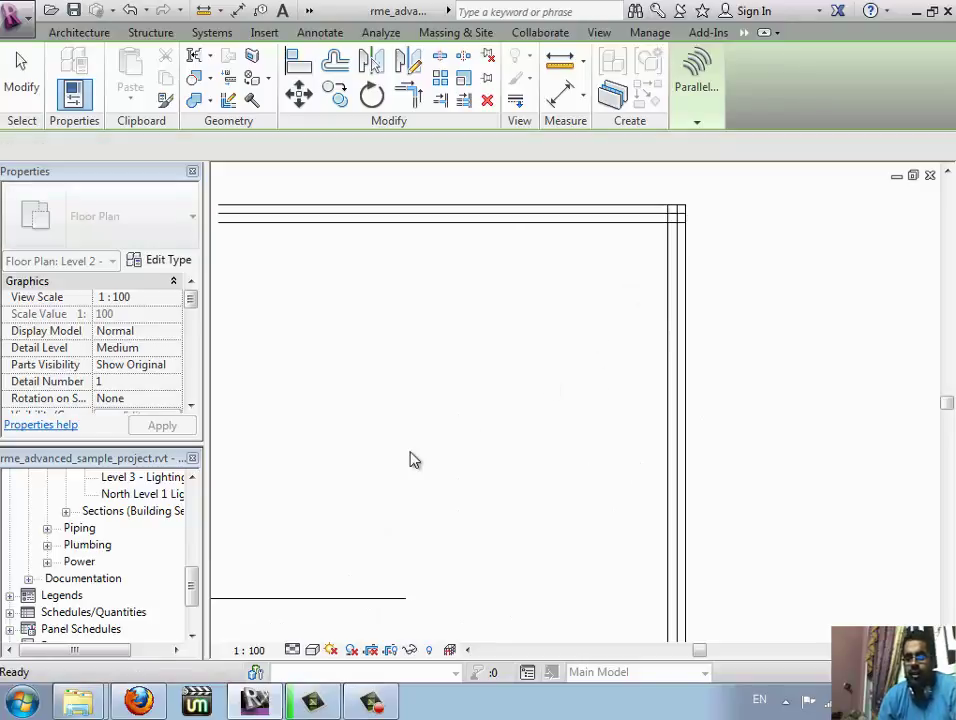
Chain-select the top-and-right conduit run with Tab and add parallel conduits along it.
key("Escape")
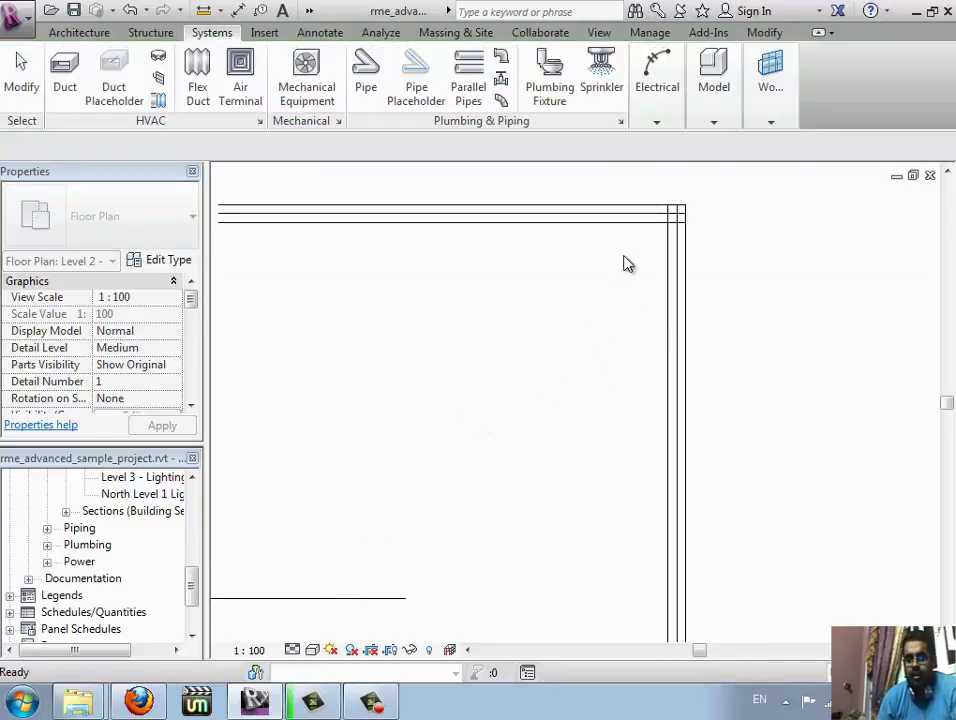
scroll(597, 257, "down", 3)
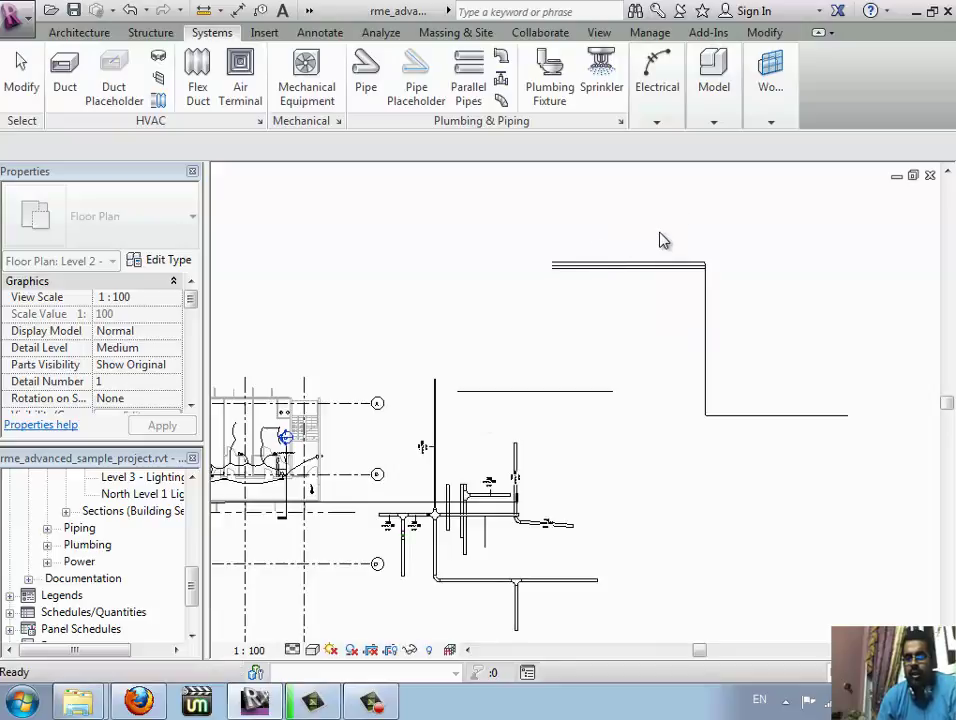
key("Escape")
left_click(660, 113)
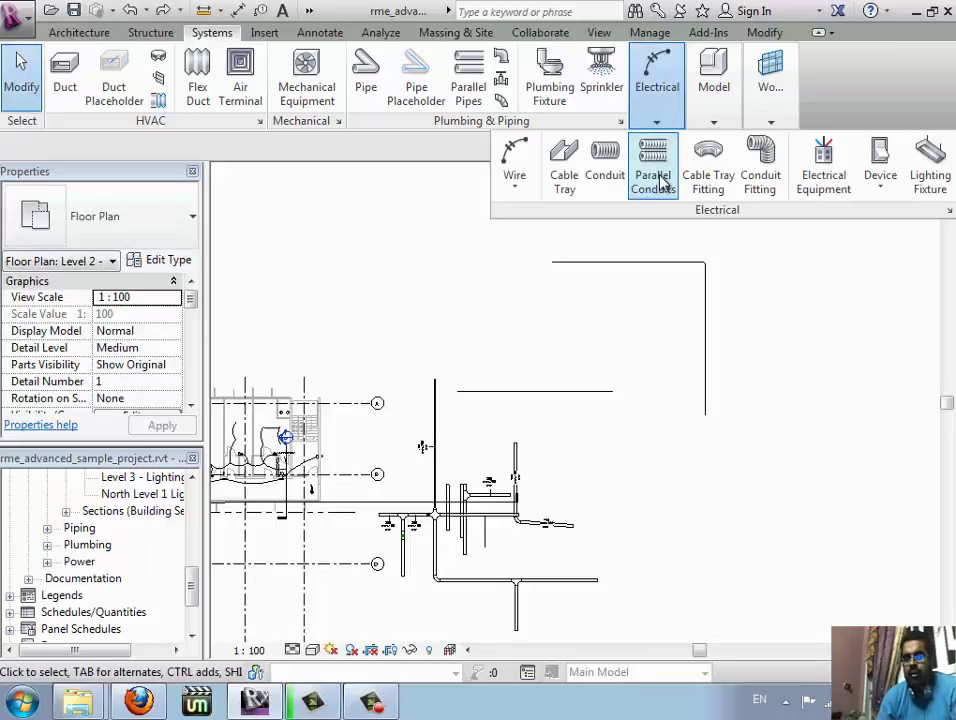
left_click(664, 182)
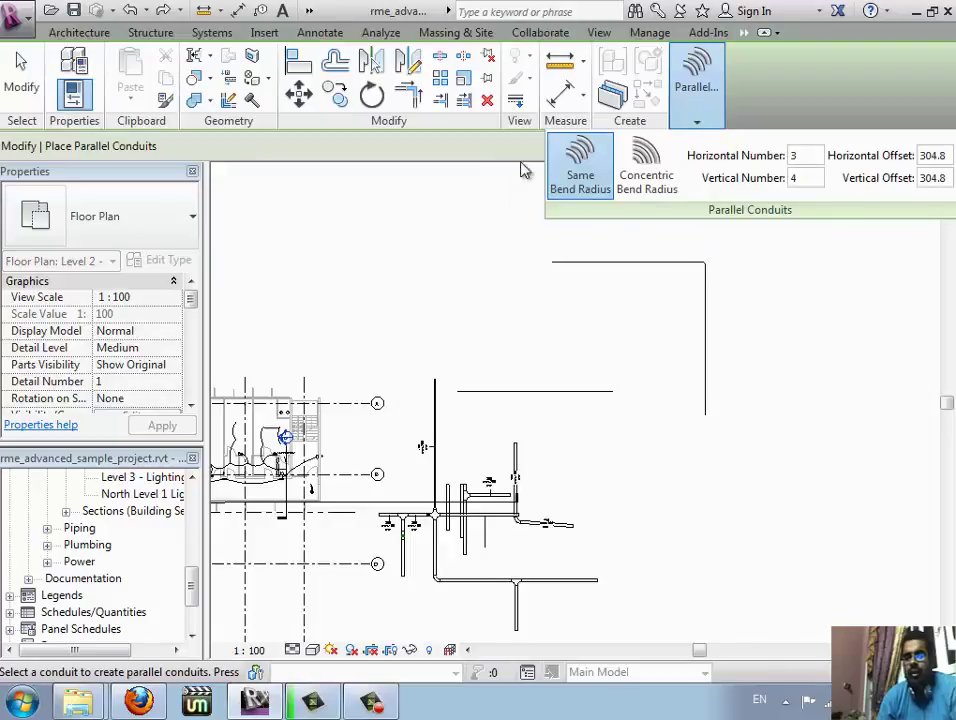
key("Tab")
left_click(637, 267)
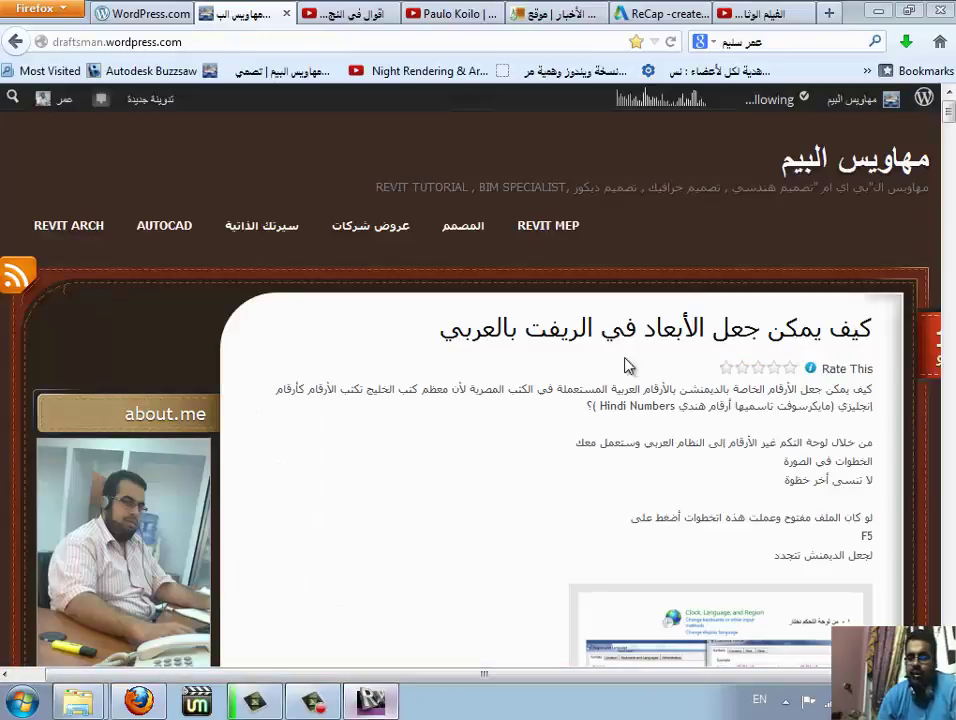
left_click(371, 700)
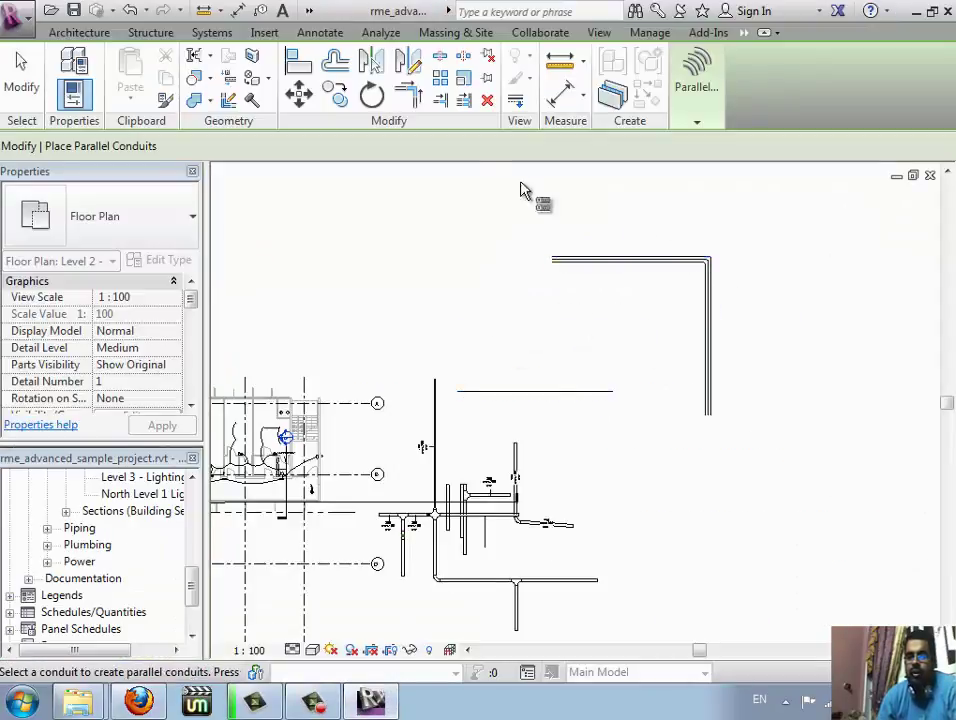
Finish the parallel conduits and switch to the Default 3D View.
key("Escape")
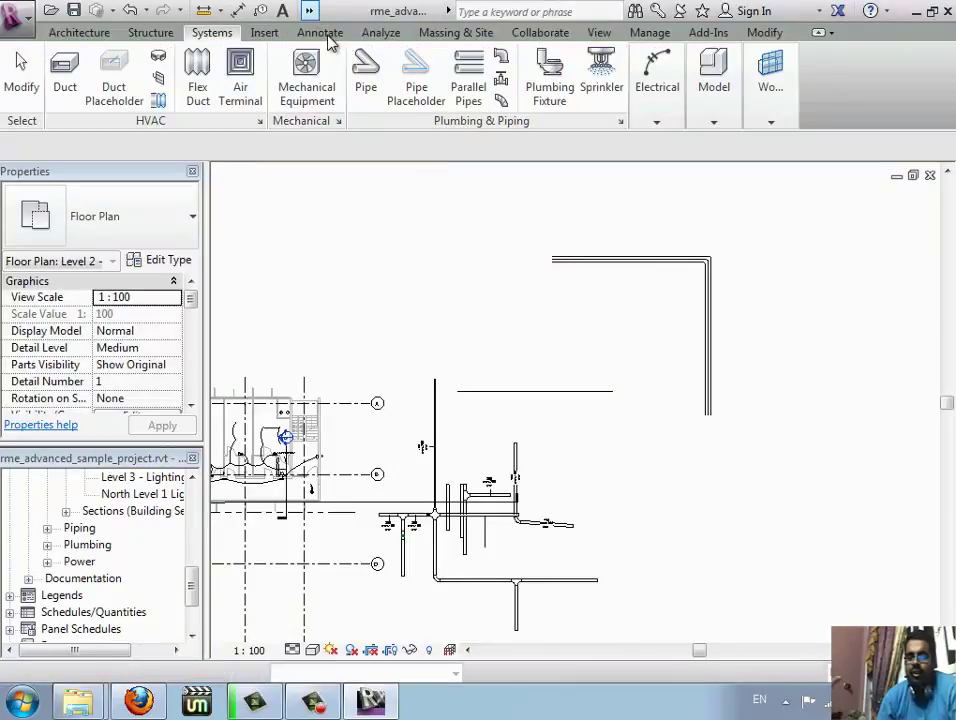
left_click(310, 12)
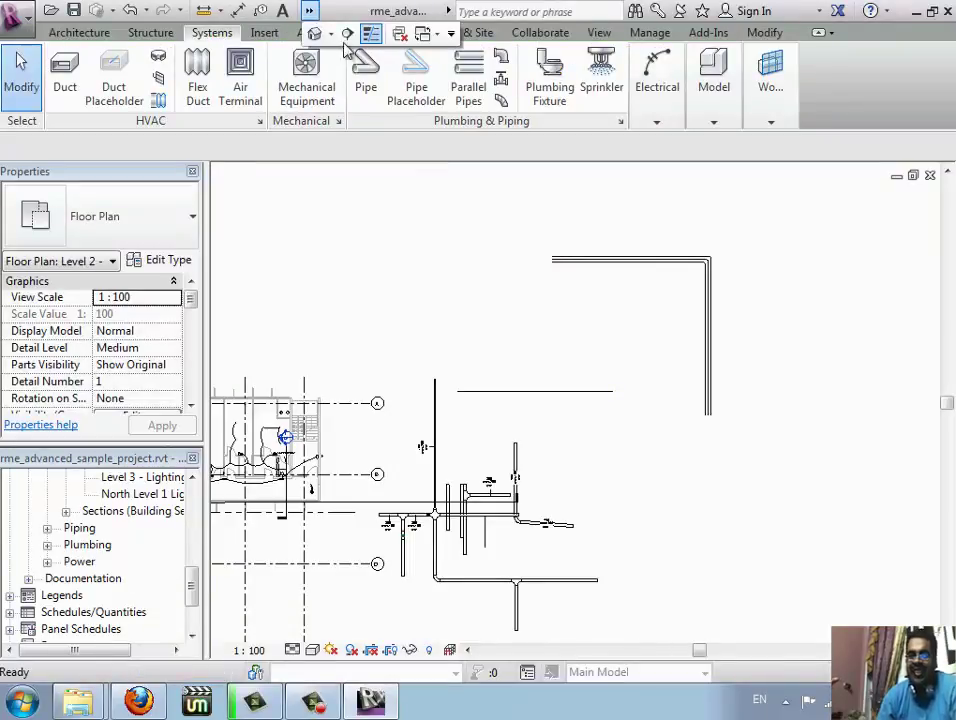
left_click(313, 33)
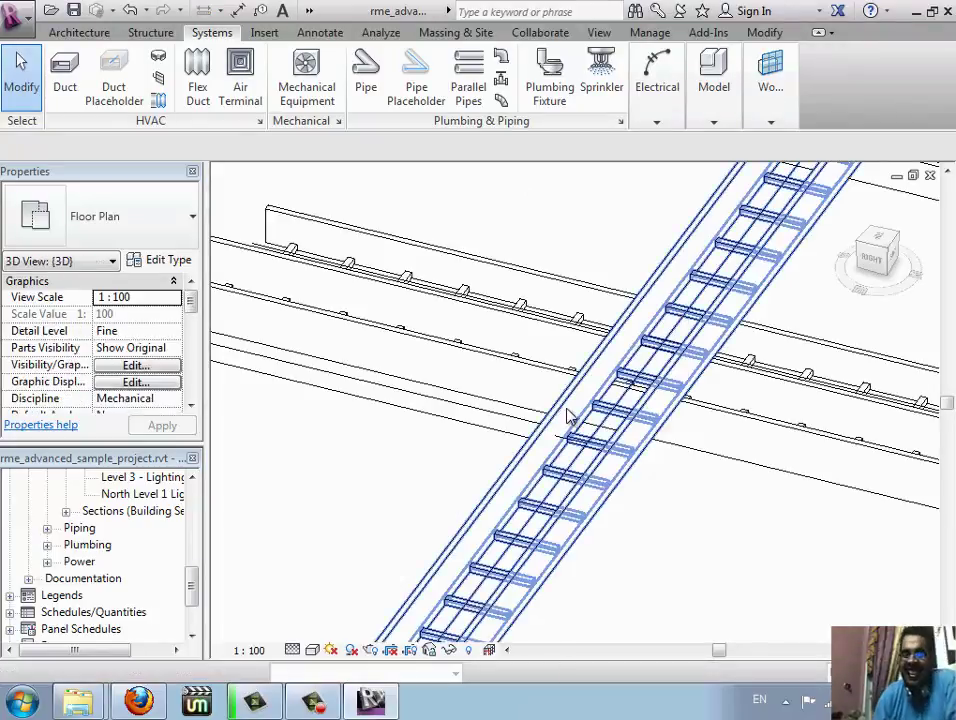
Zoom and pan in 3D to the corner where the conduit bank turns through elbow fittings.
scroll(594, 425, "down", 2)
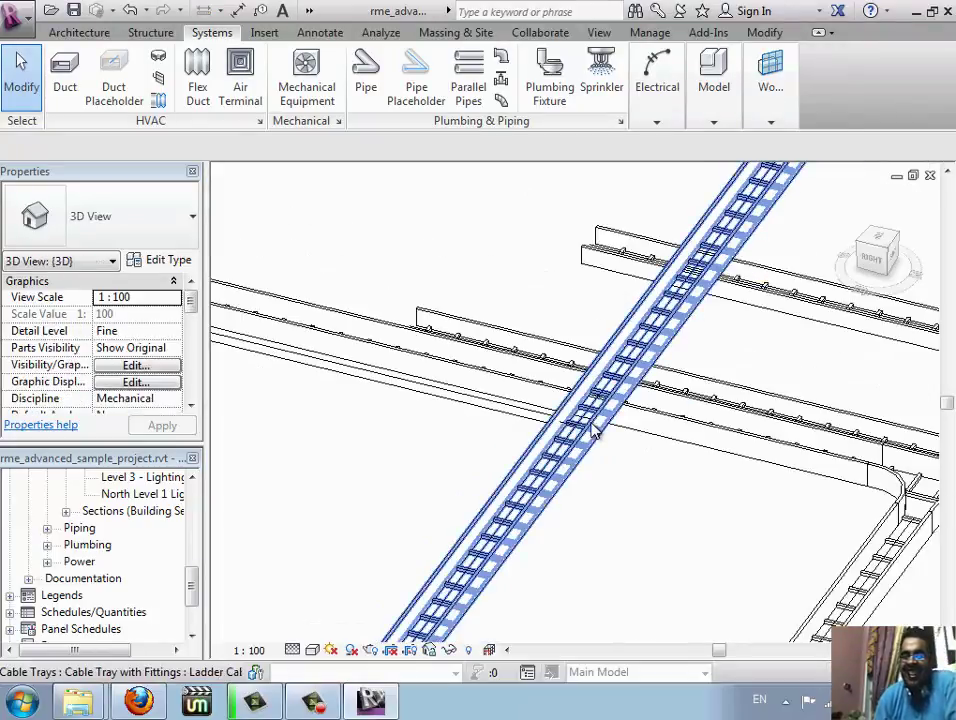
scroll(593, 428, "down", 2)
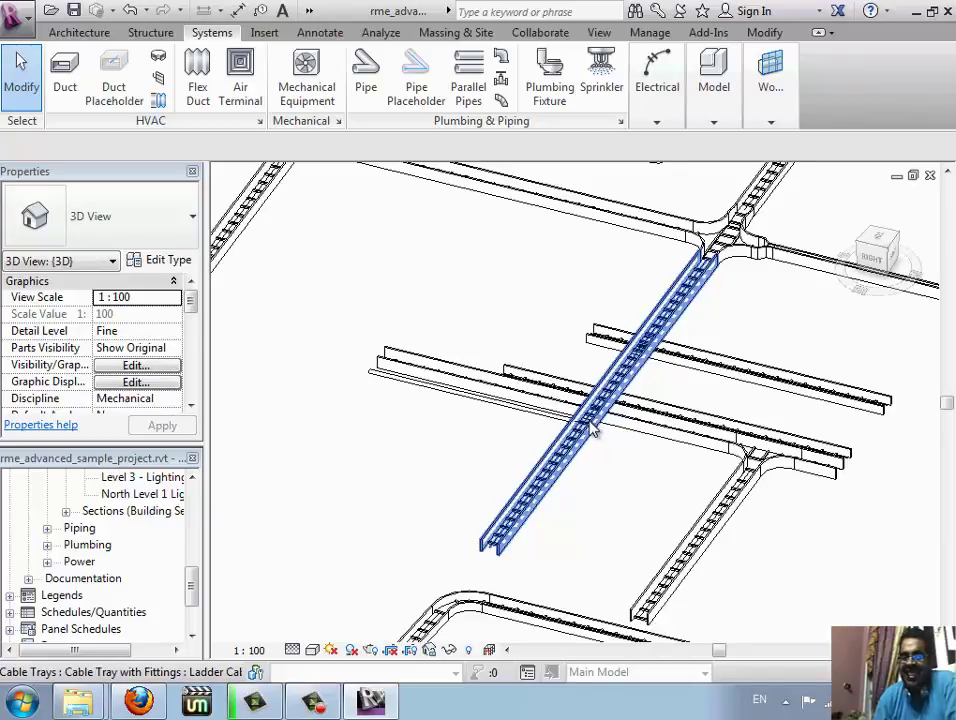
scroll(593, 428, "down", 2)
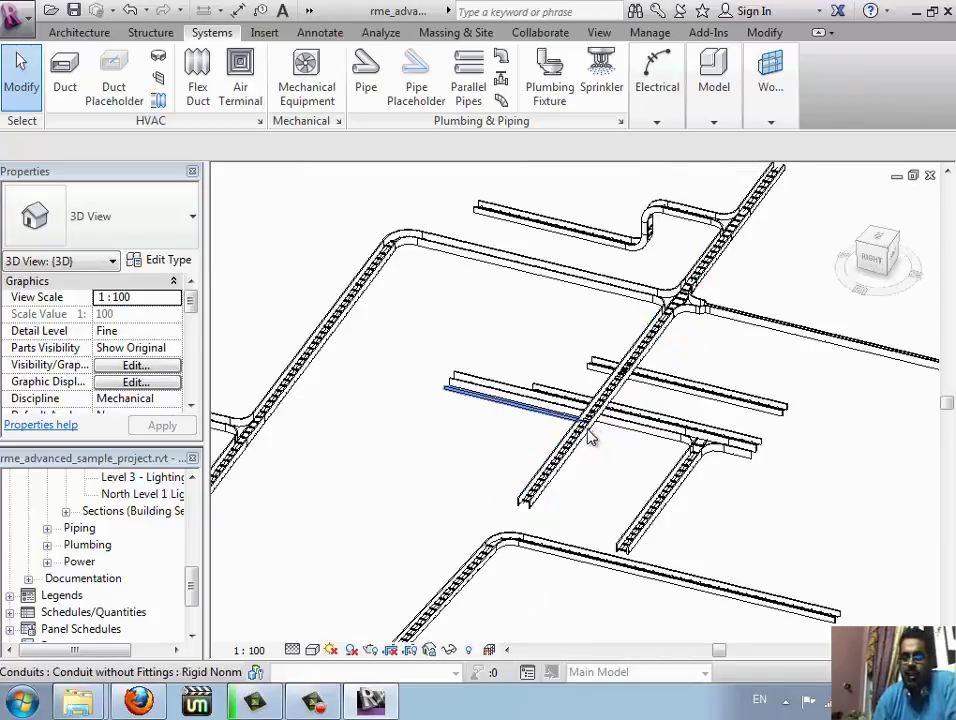
scroll(590, 437, "down", 2)
middle_click_drag(778, 525, 689, 397)
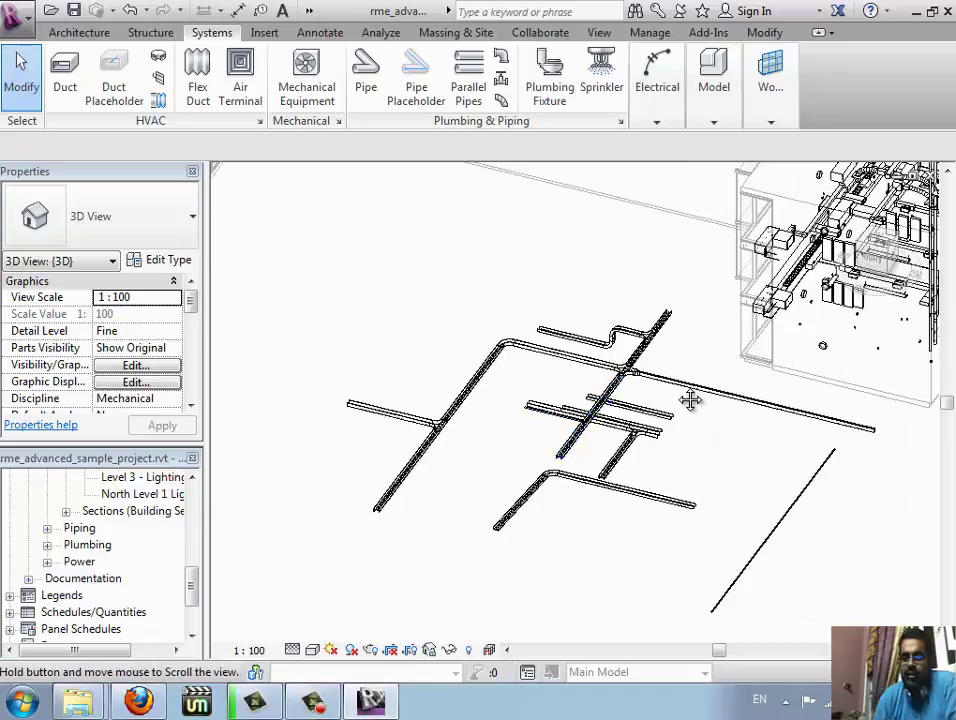
scroll(698, 412, "up", 3)
scroll(745, 417, "up", 2)
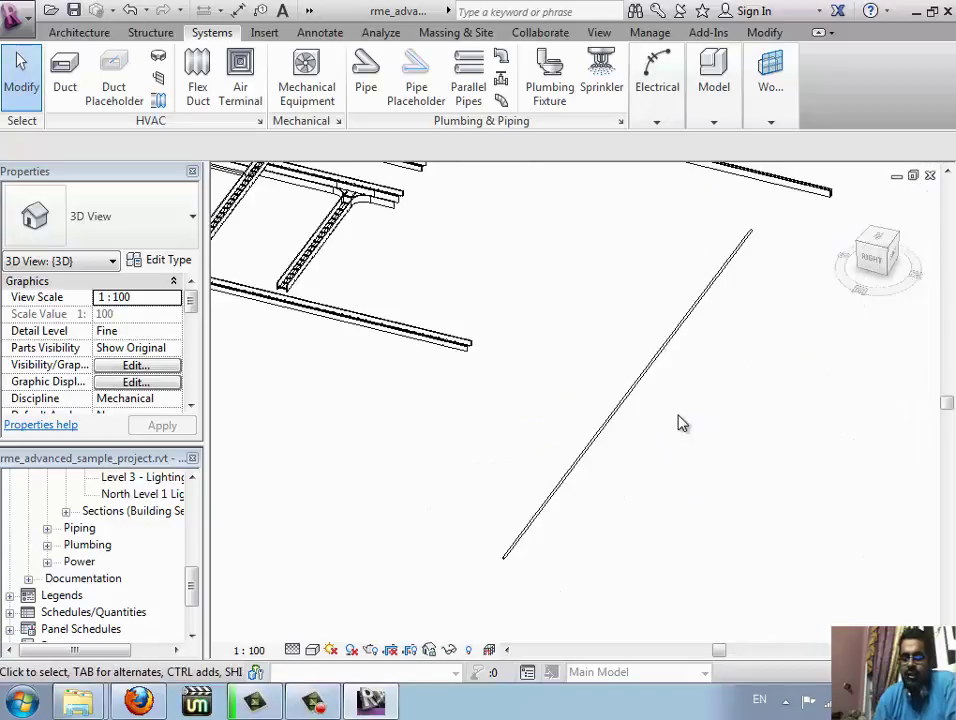
scroll(644, 416, "down", 1)
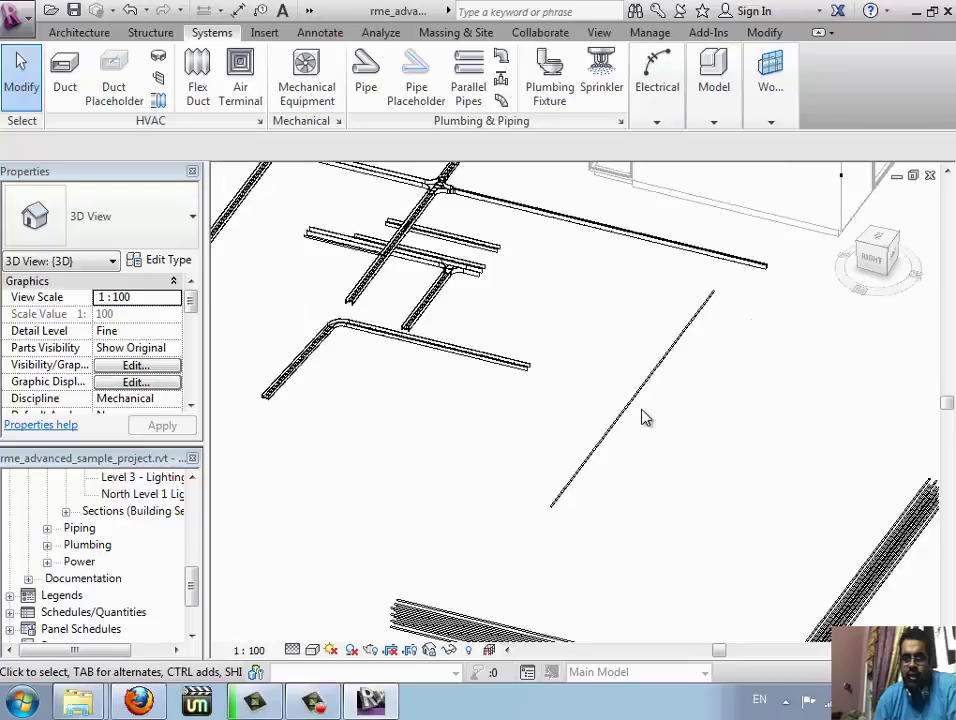
scroll(644, 416, "down", 1)
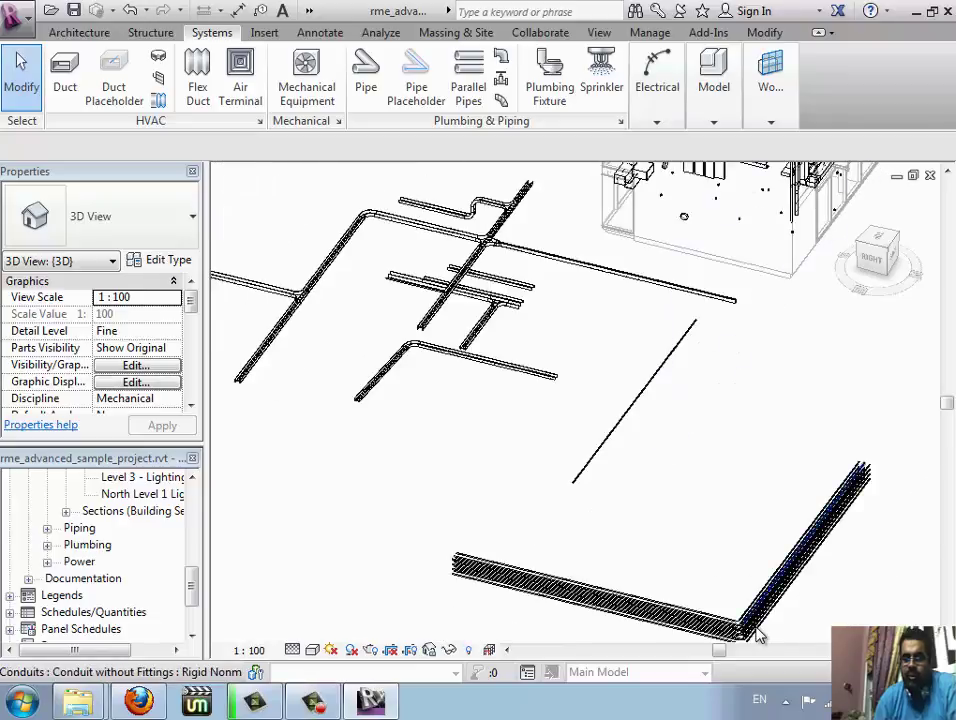
scroll(758, 632, "up", 1)
scroll(755, 645, "up", 1)
mouse_move(700, 605)
middle_mouse_down()
mouse_move(563, 557)
mouse_move(550, 528)
middle_mouse_up()
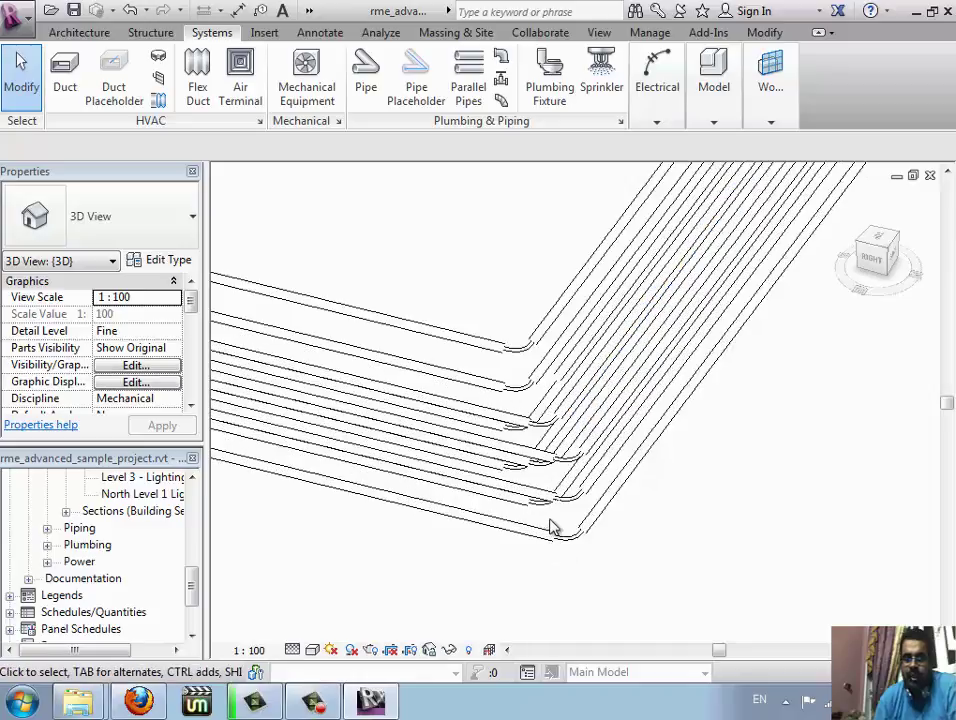
scroll(550, 513, "up", 1)
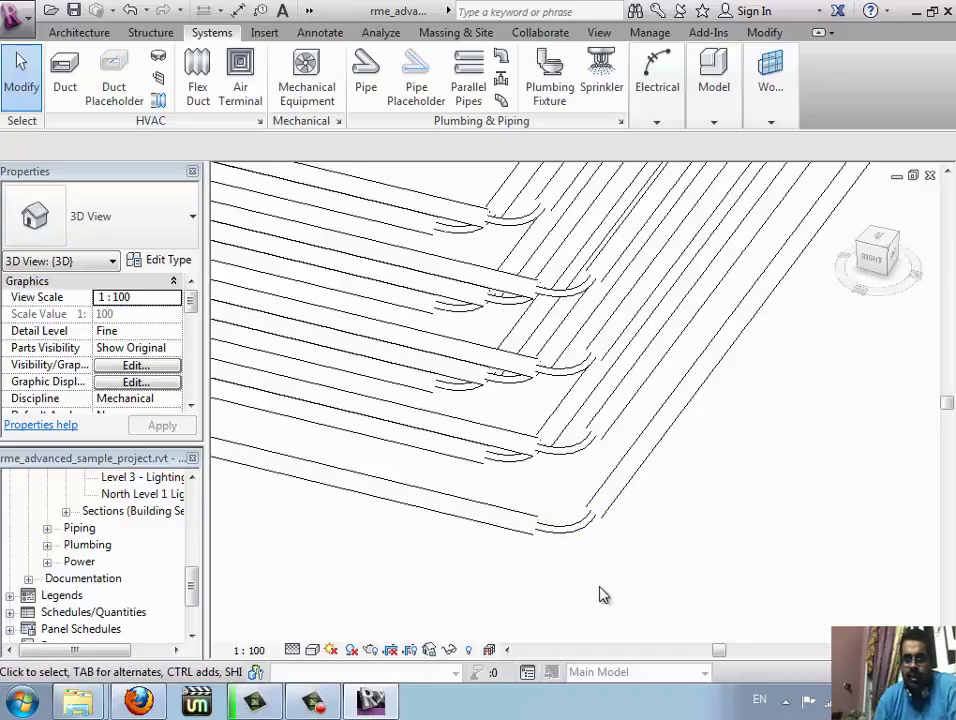
scroll(602, 517, "up", 1)
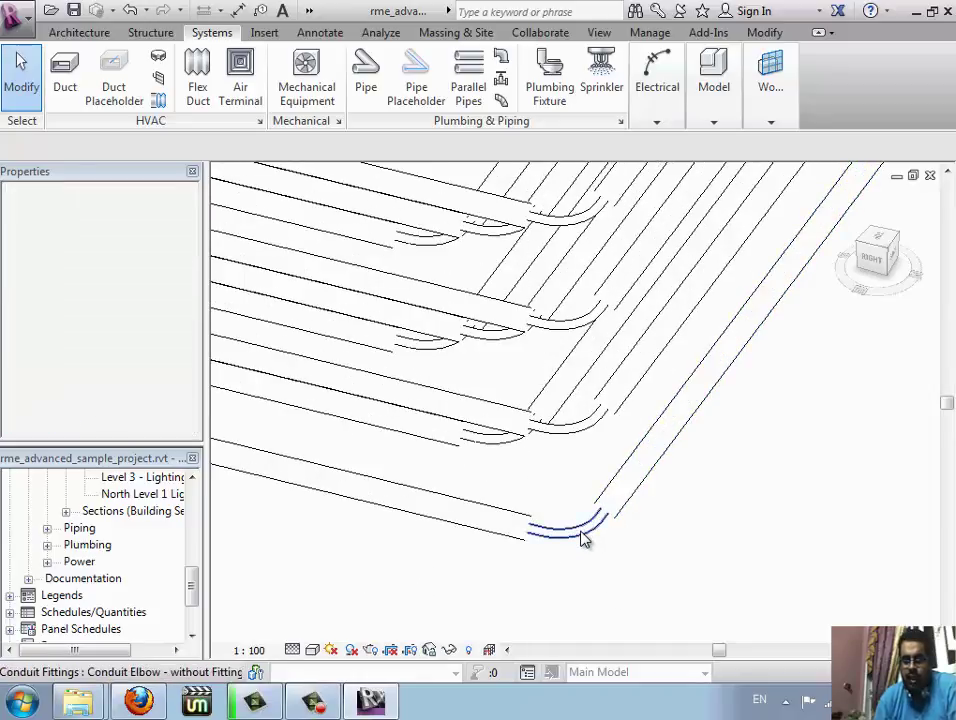
left_click(595, 522)
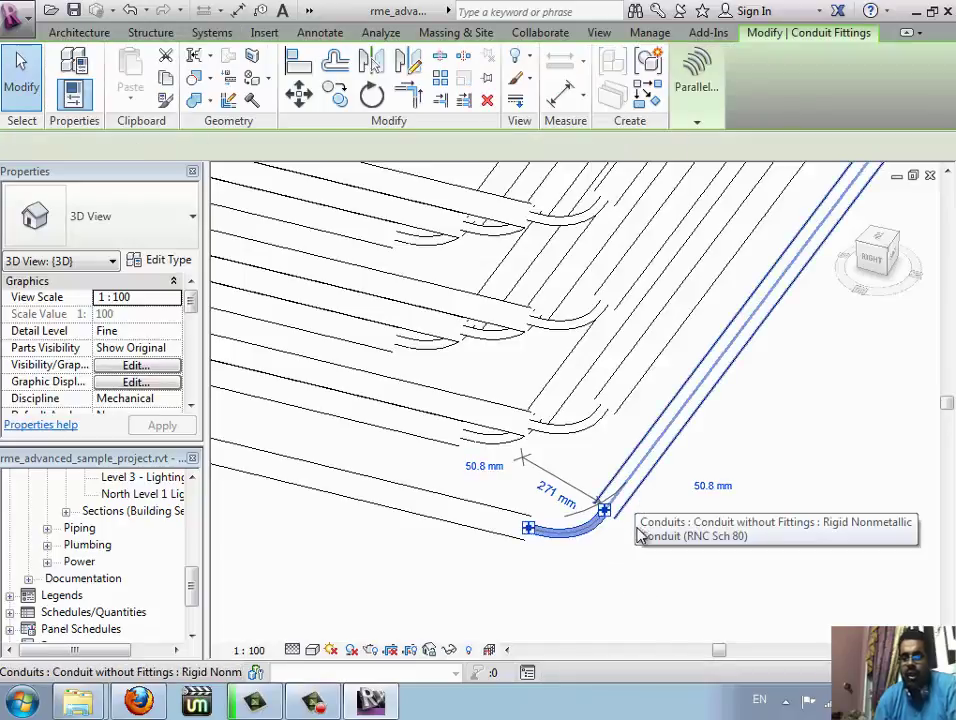
key("Escape")
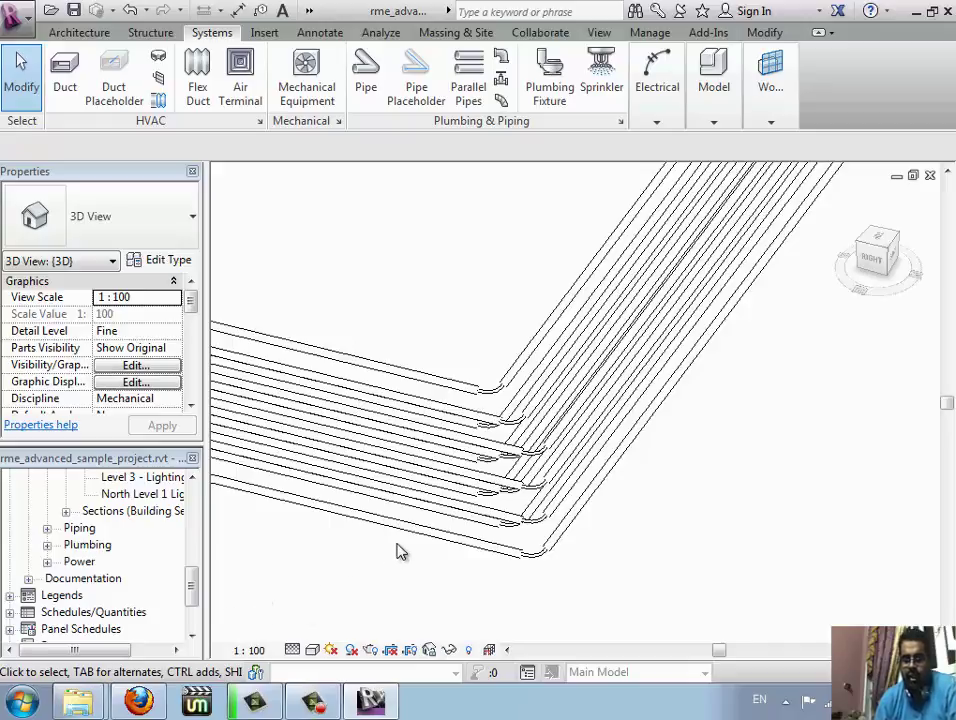
scroll(607, 545, "down", 2)
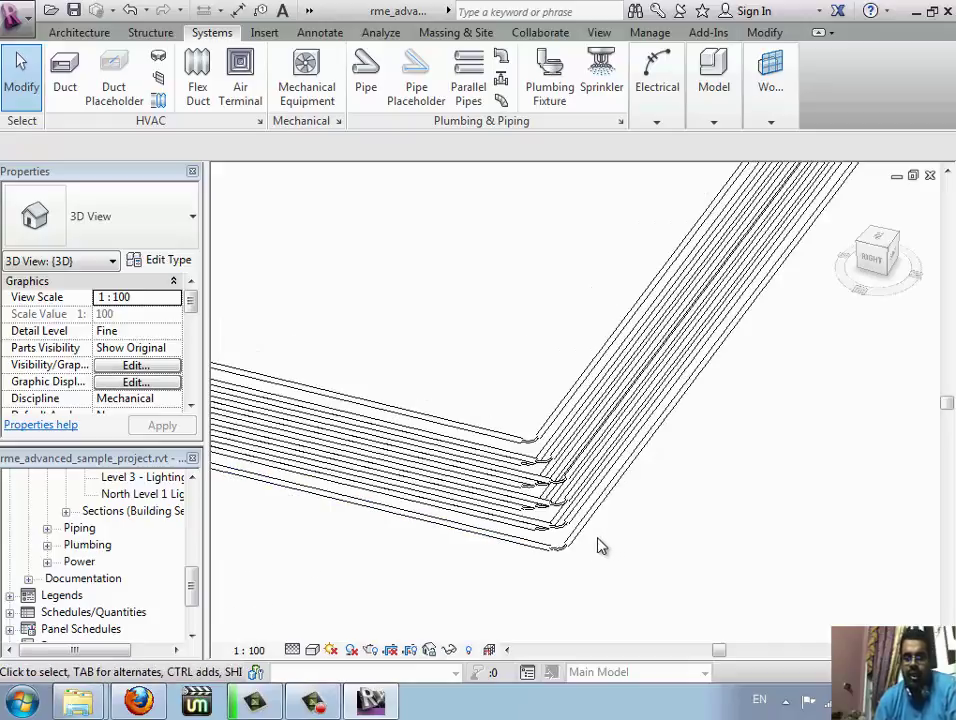
mouse_move(507, 530)
middle_mouse_down("shift")
mouse_move(346, 341)
mouse_move(512, 474)
mouse_move(505, 478)
middle_mouse_up("shift")
scroll(638, 481, "down", 2)
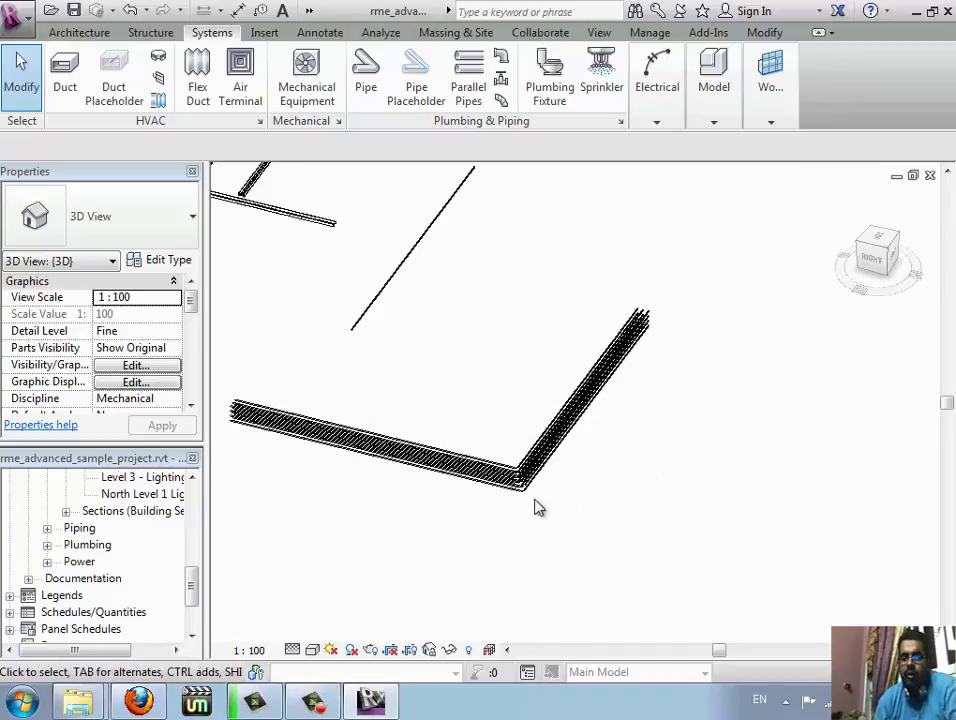
scroll(529, 497, "down", 2)
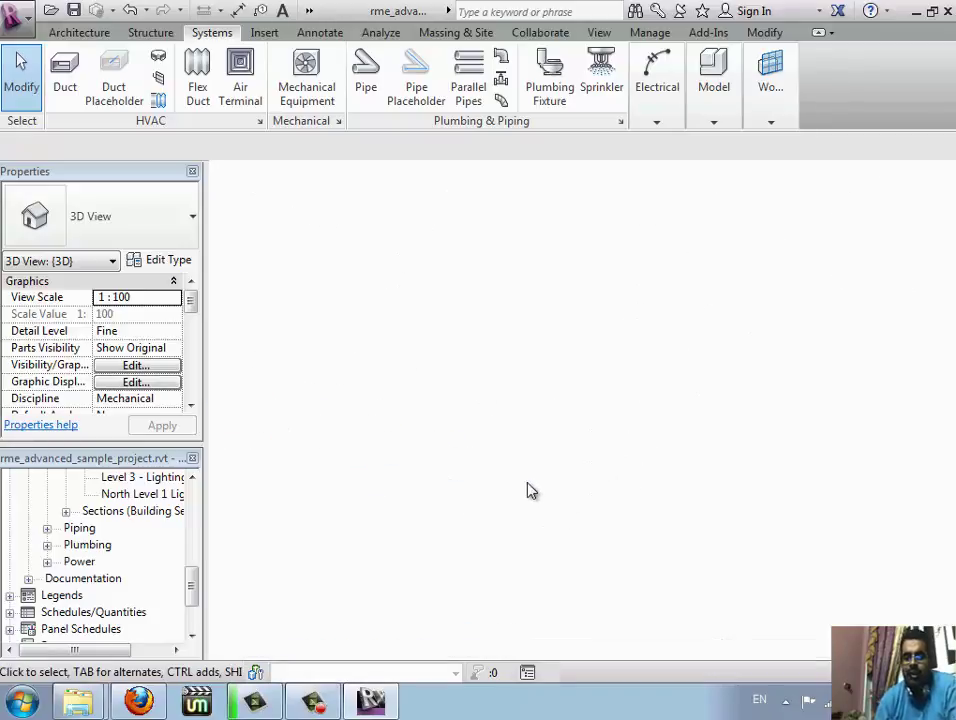
Back on the Level 2 plan, open the Electrical tools and expand the Device type list.
left_click(658, 124)
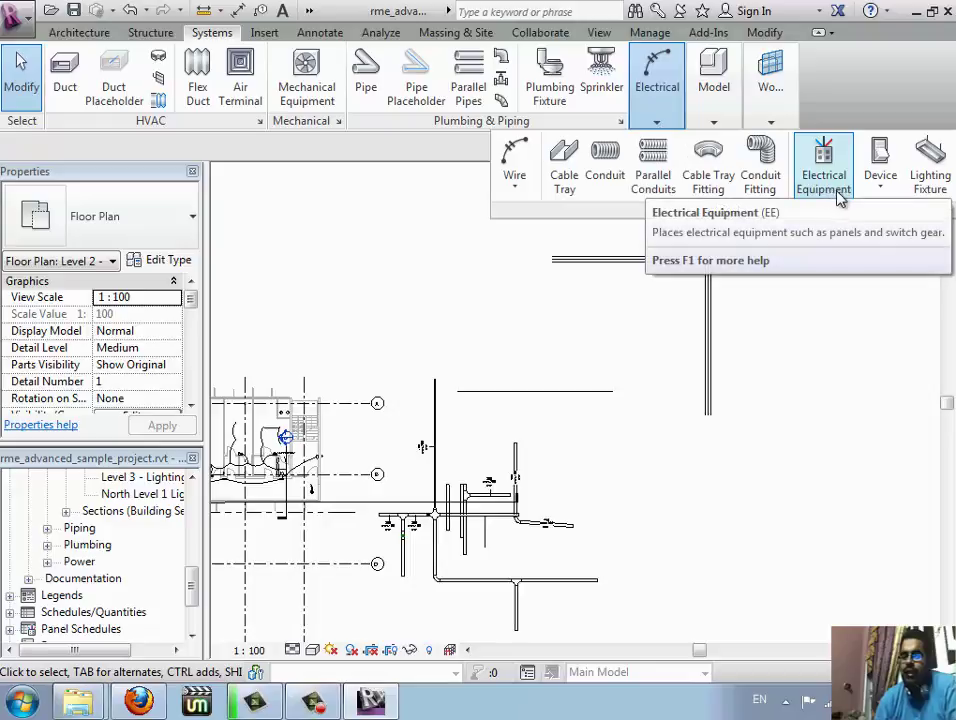
left_click(880, 192)
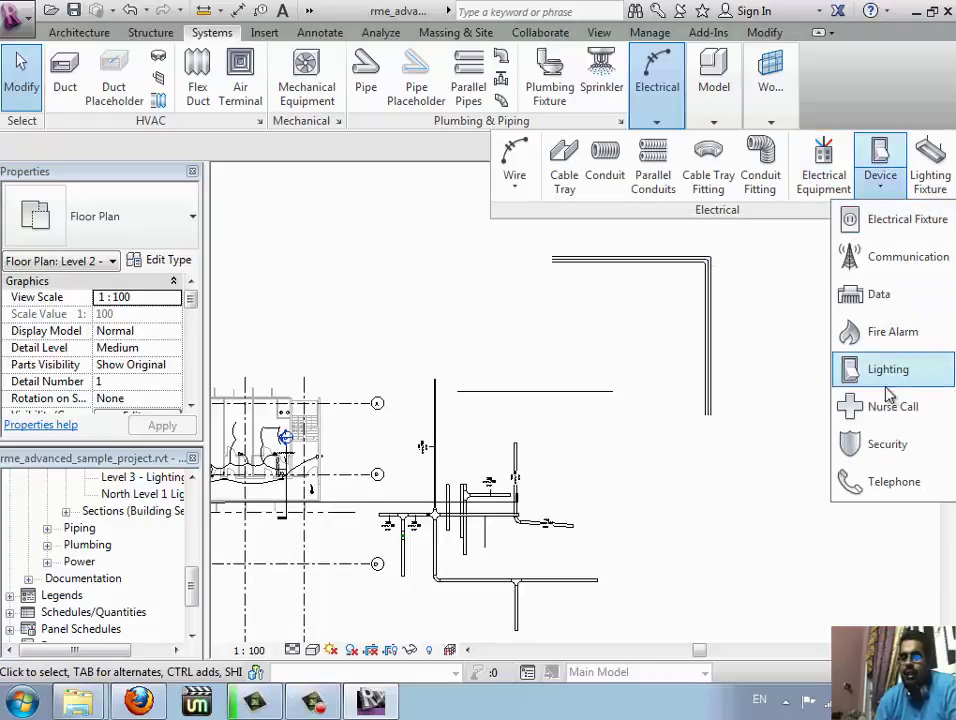